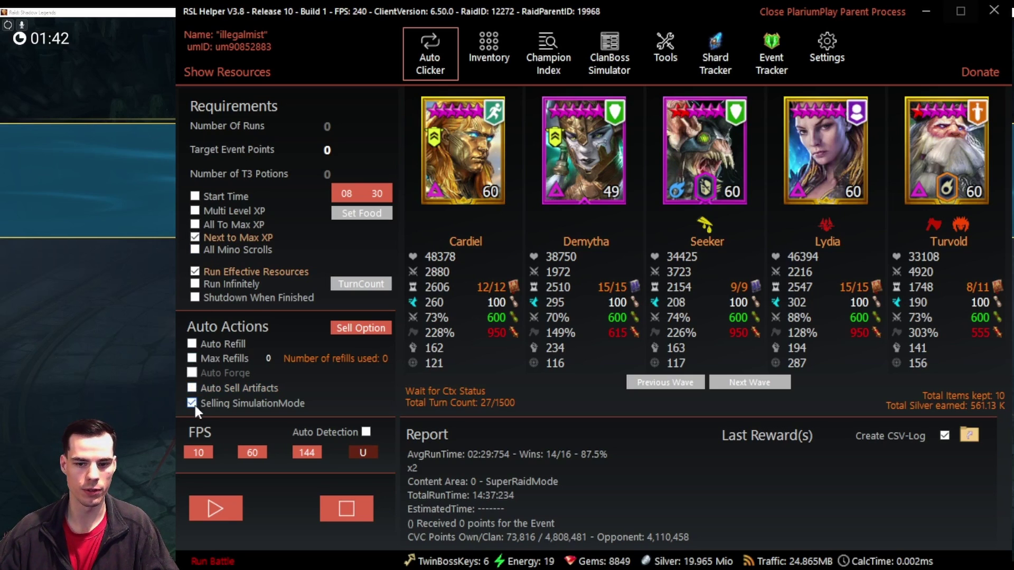
- Enable Auto Sell Artifacts under Auto Actions, keeping Selling SimulationMode on
click(193, 386)
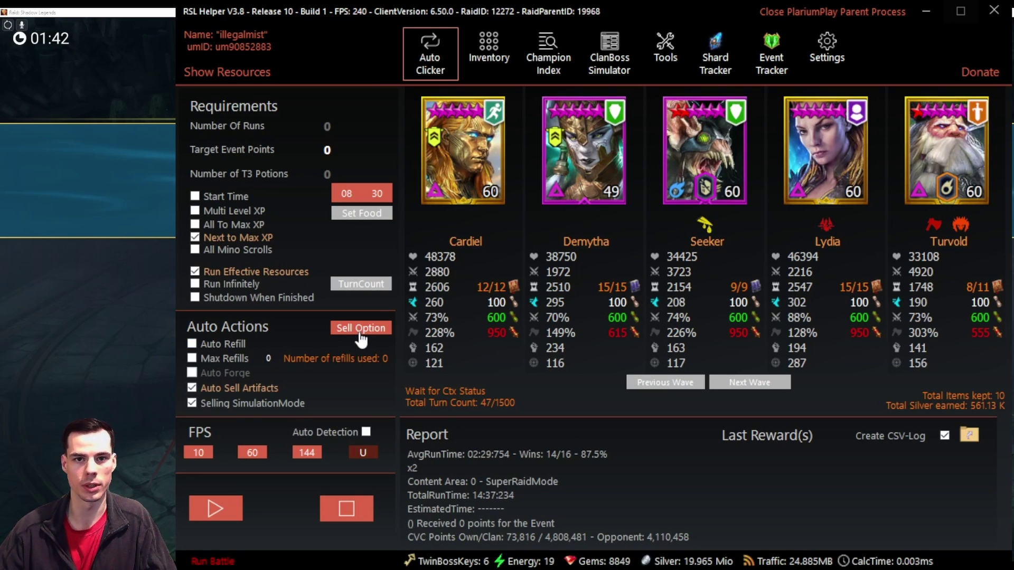
- Open the Sell Option page with its empty rule list and Sell Test panel
click(361, 329)
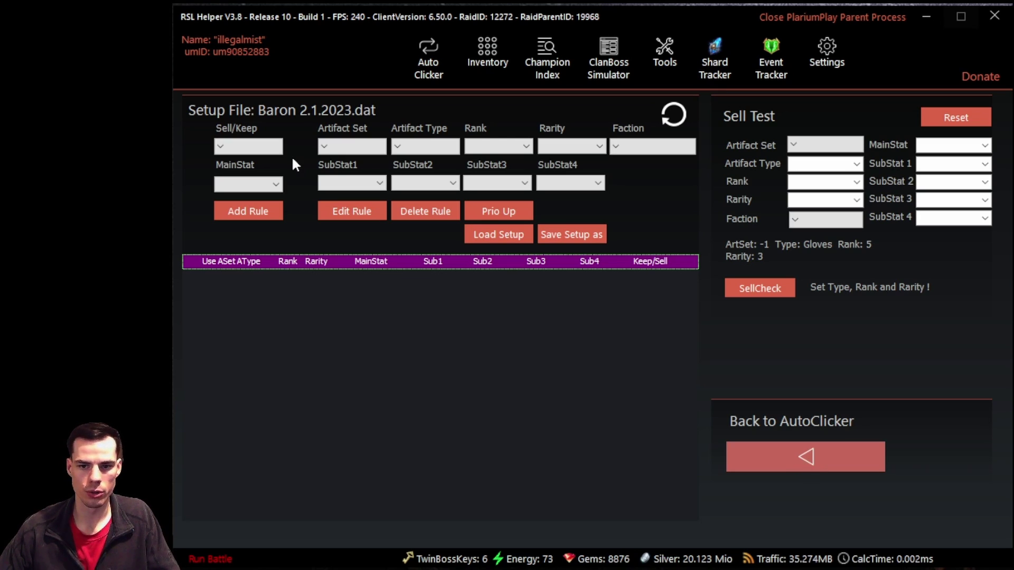
- Add rule 1: Sell artifacts with Rank 5 Star and Rarity Rare
click(221, 148)
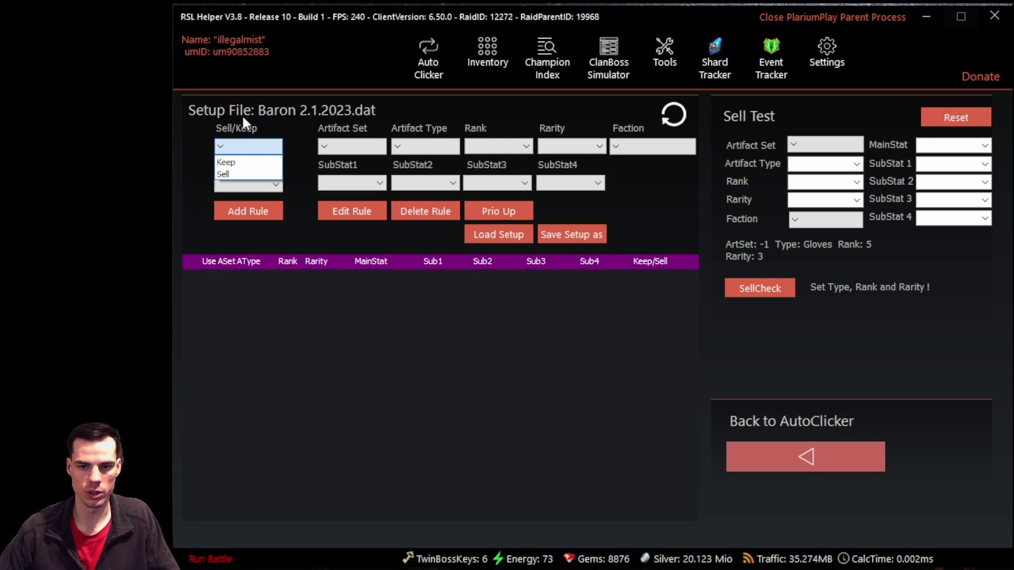
click(240, 173)
click(526, 149)
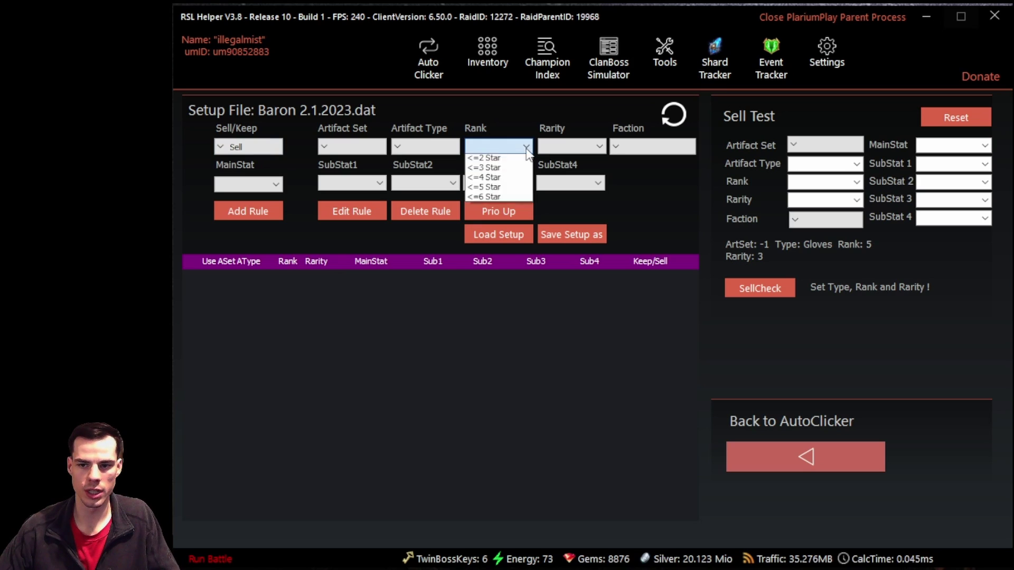
click(486, 209)
click(599, 149)
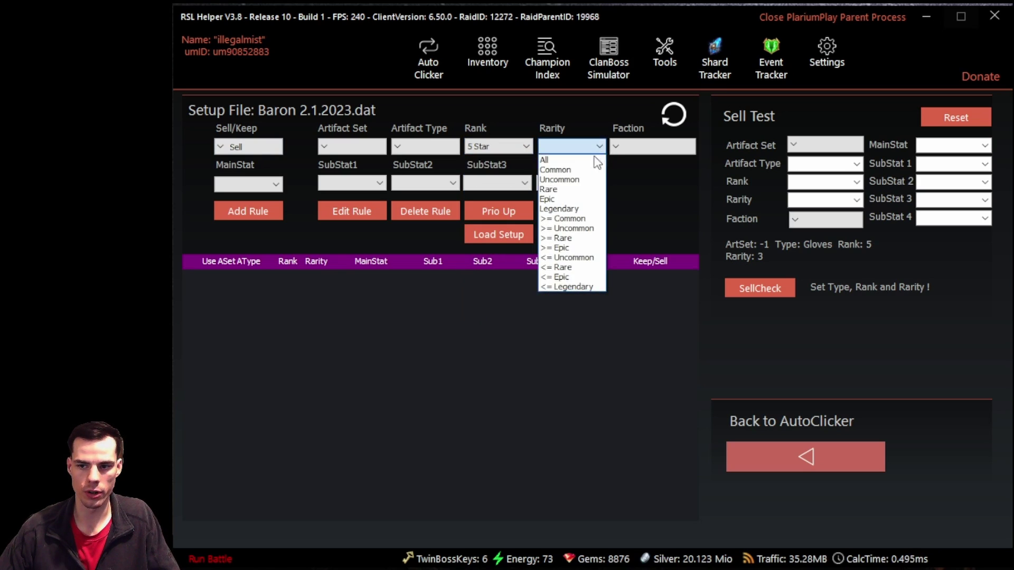
click(578, 189)
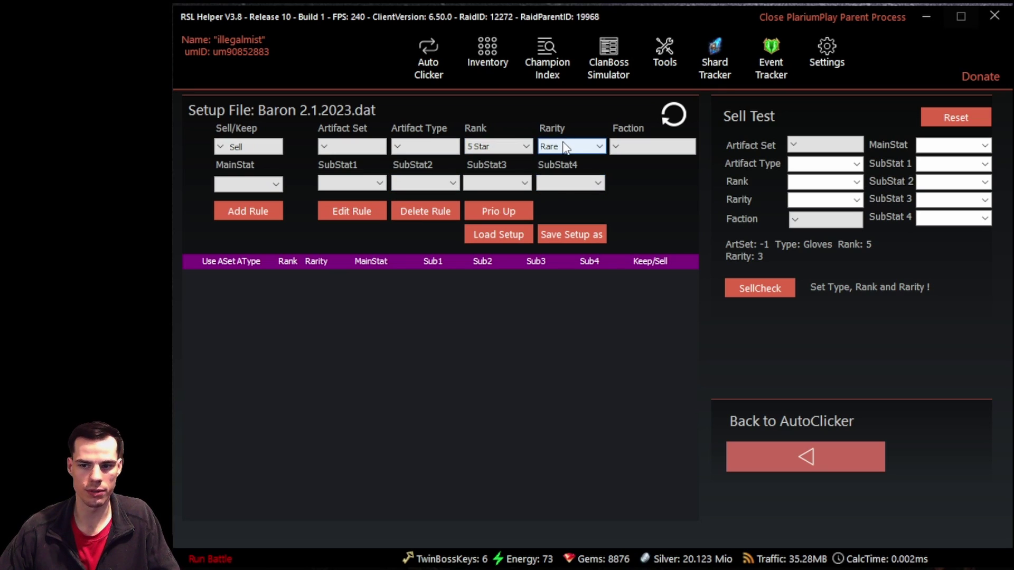
click(251, 215)
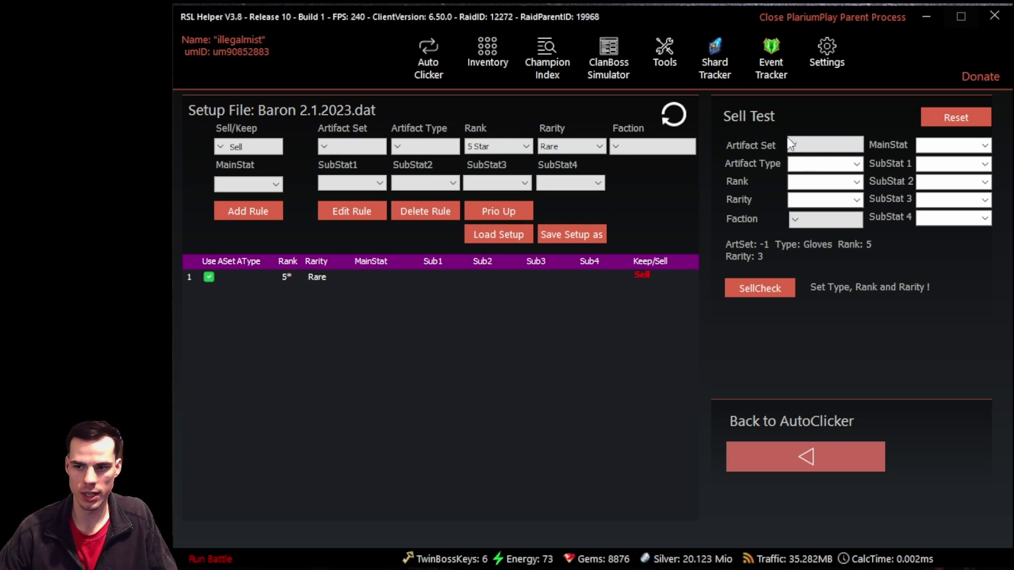
- Sell Test a 5 Star Rare Gloves item, confirming rule 1 sells it, then select rule 1
click(856, 165)
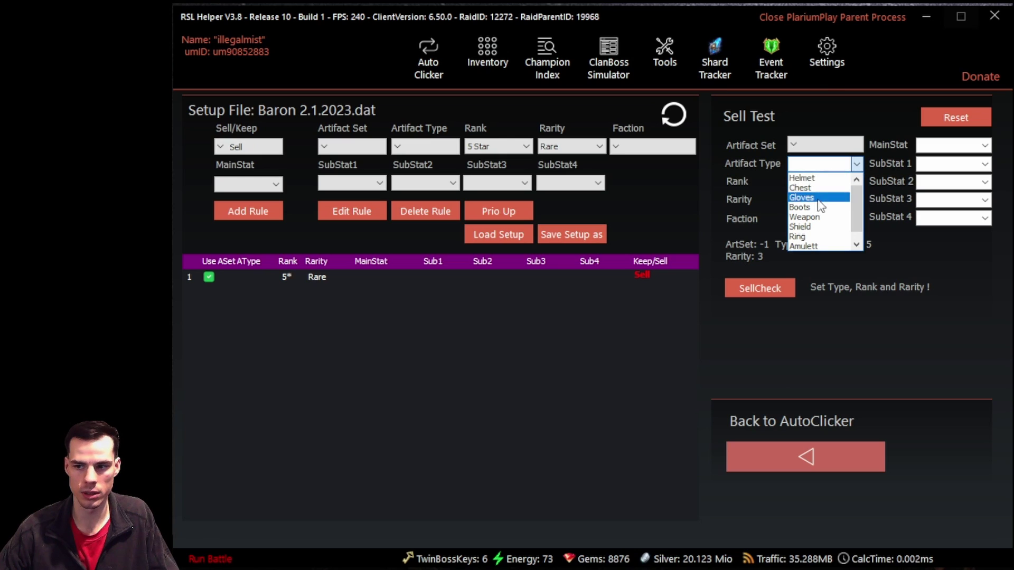
click(818, 198)
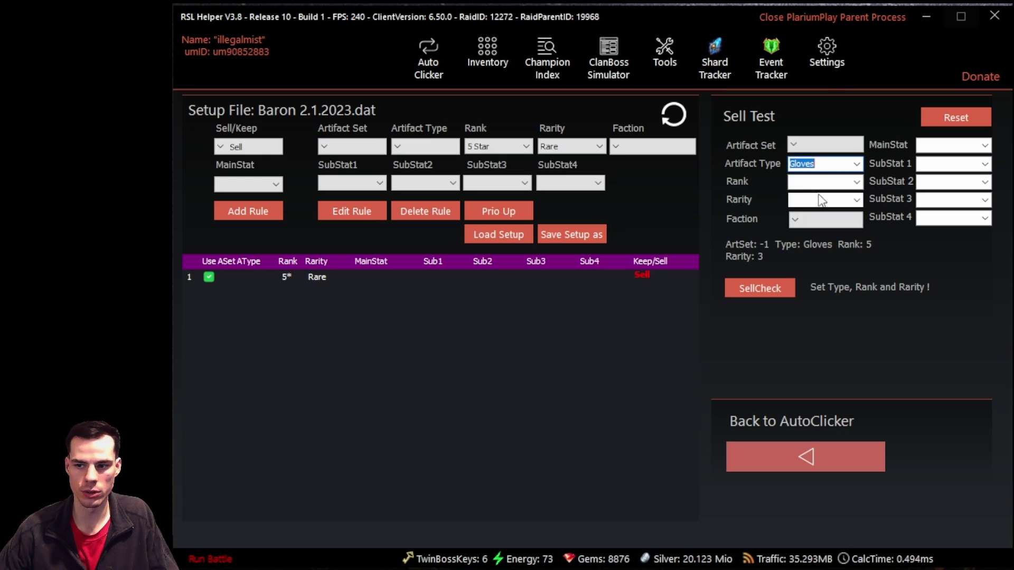
click(855, 184)
click(845, 231)
click(857, 200)
click(827, 228)
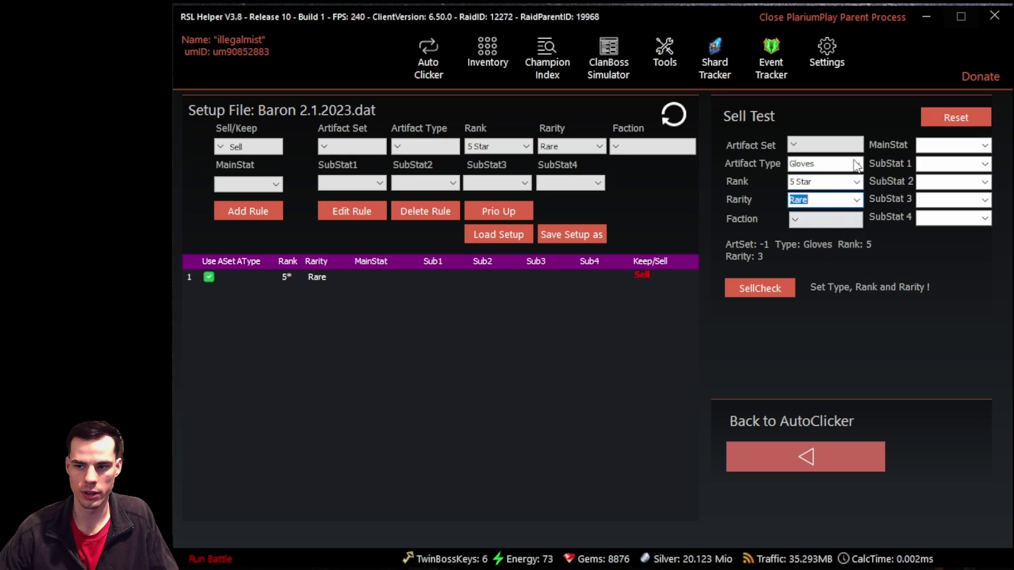
click(760, 288)
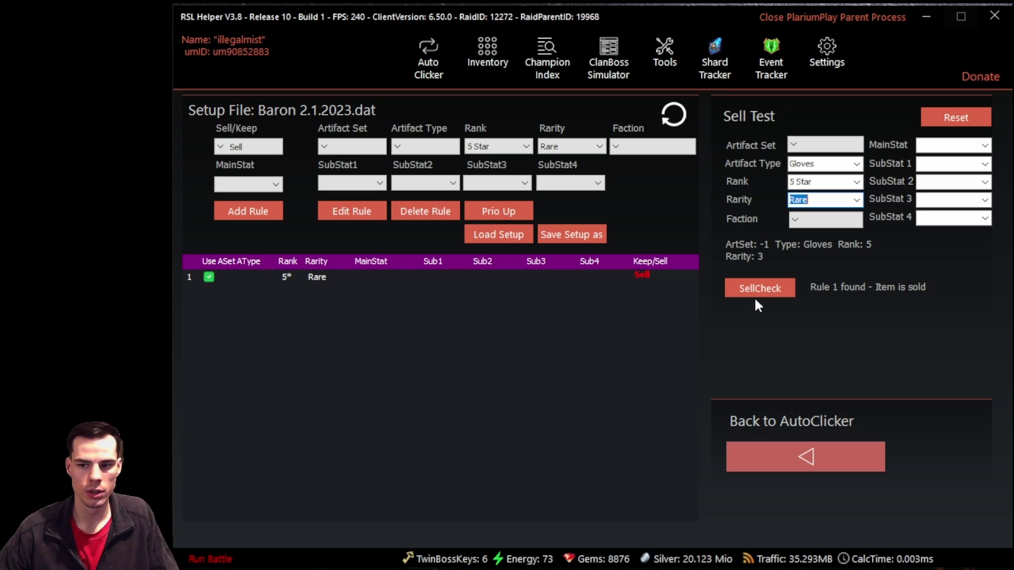
click(365, 276)
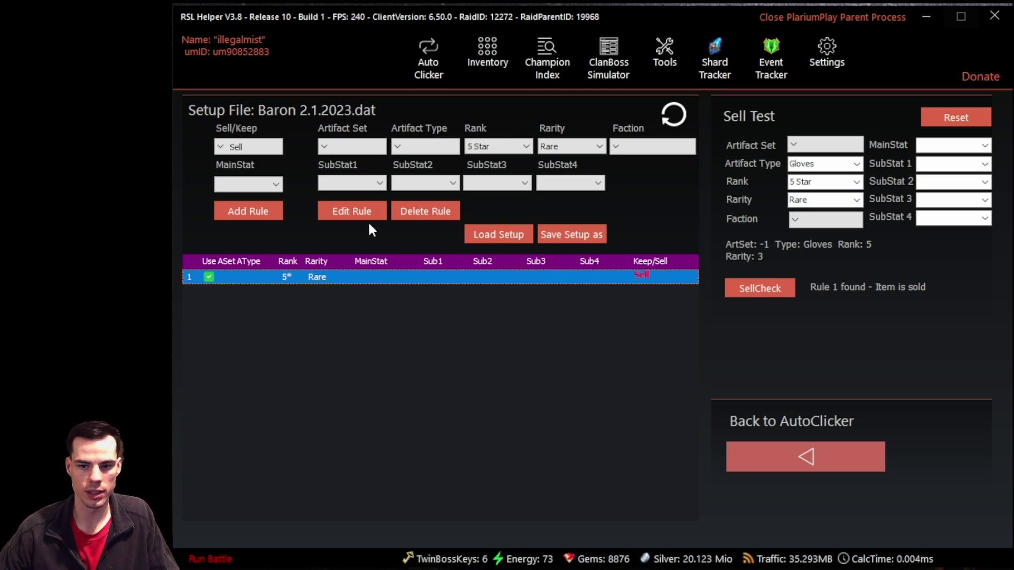
click(209, 277)
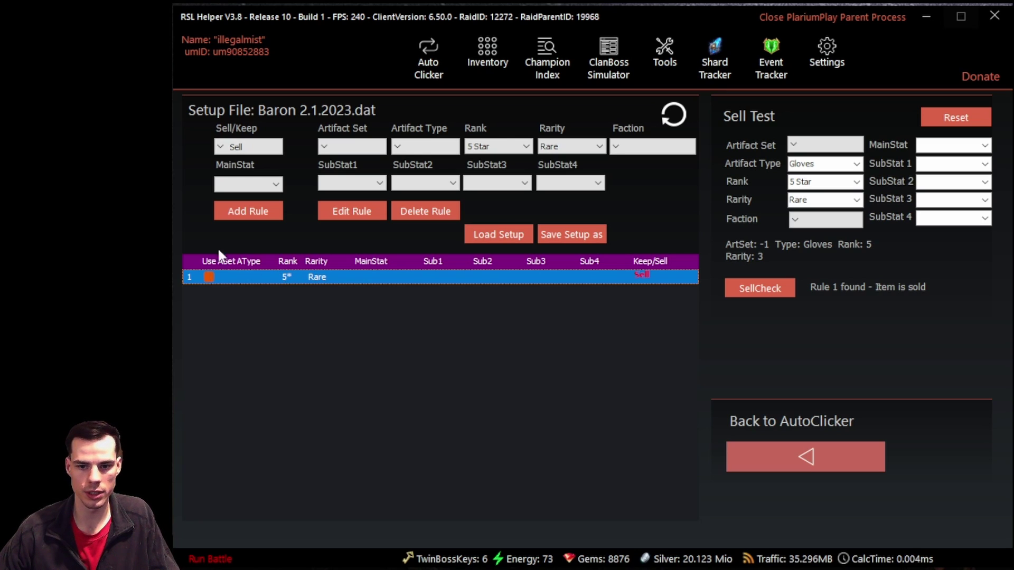
click(759, 305)
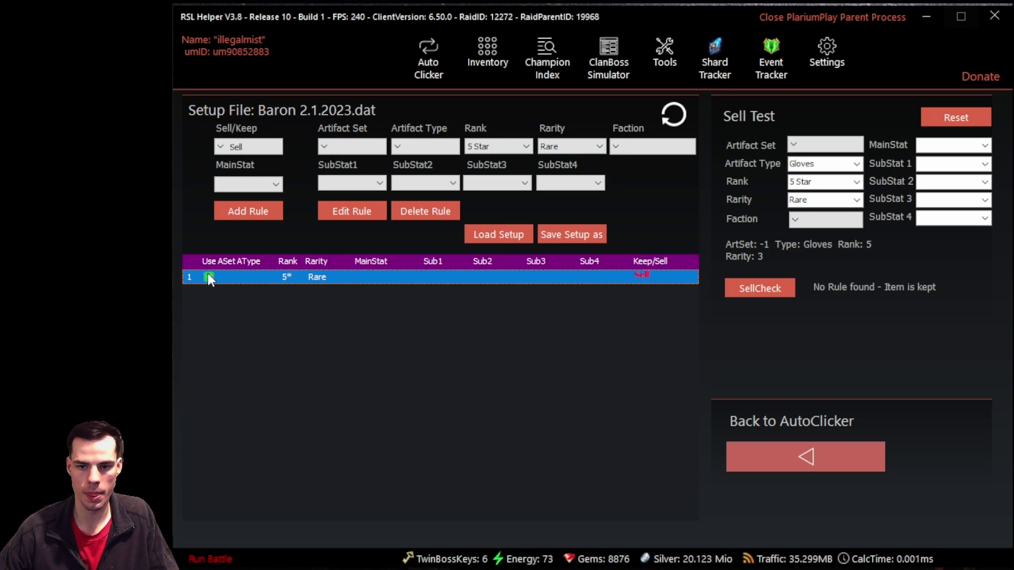
click(761, 294)
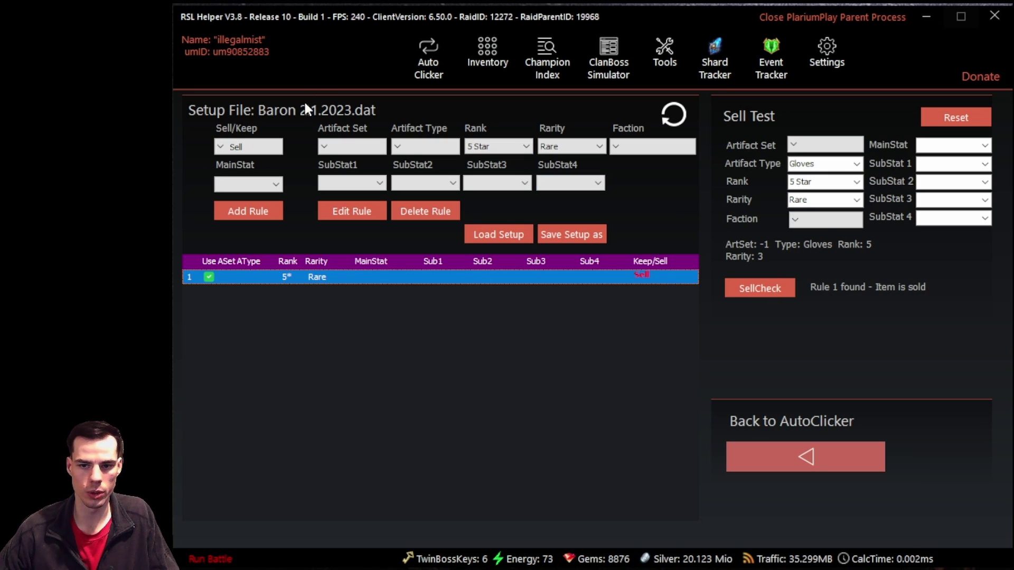
- Add rule 2: Keep 5 Star Rare artifacts of All types with SPD main stat
click(503, 146)
click(248, 147)
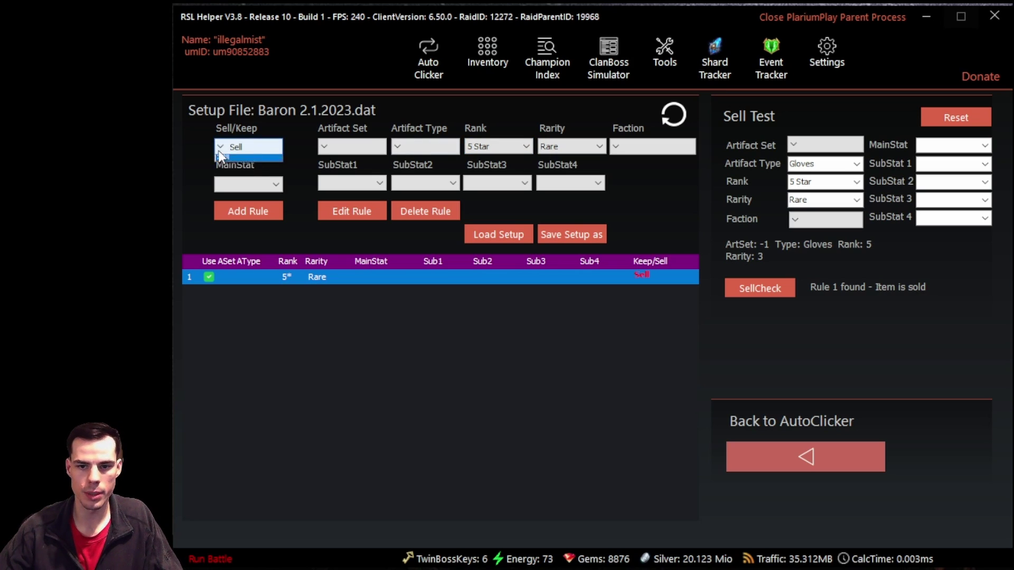
click(232, 169)
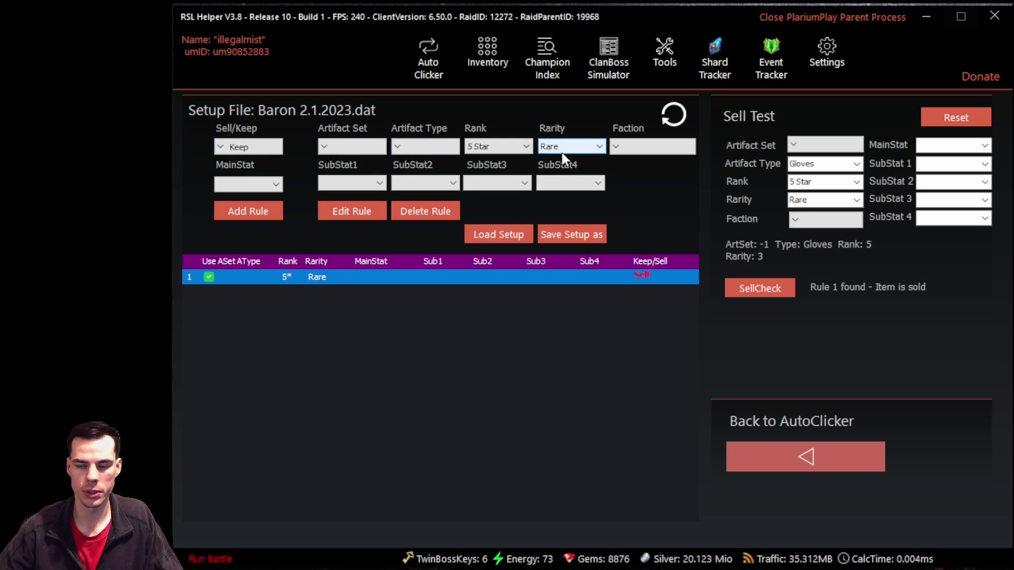
click(273, 187)
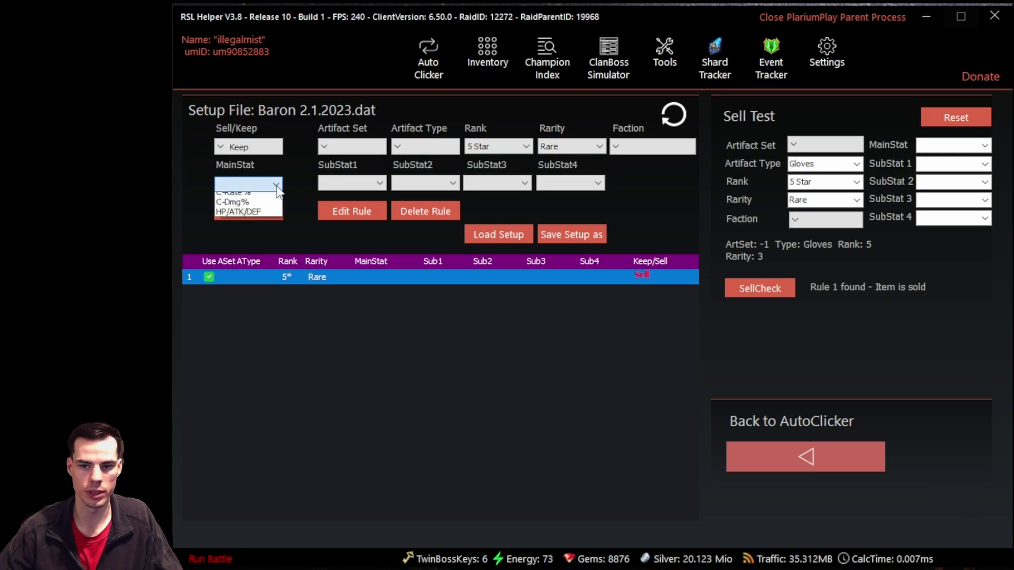
click(245, 267)
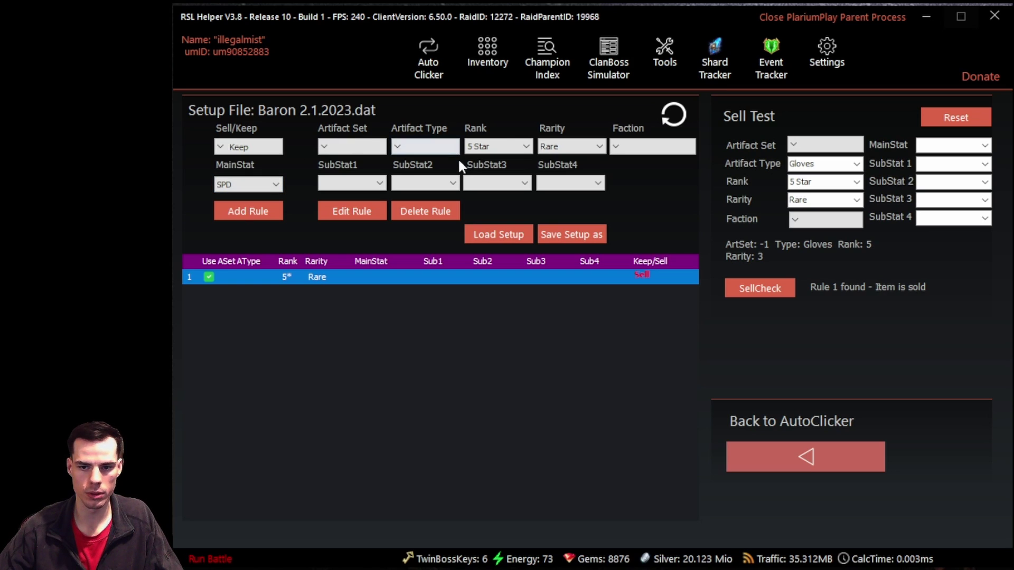
click(400, 148)
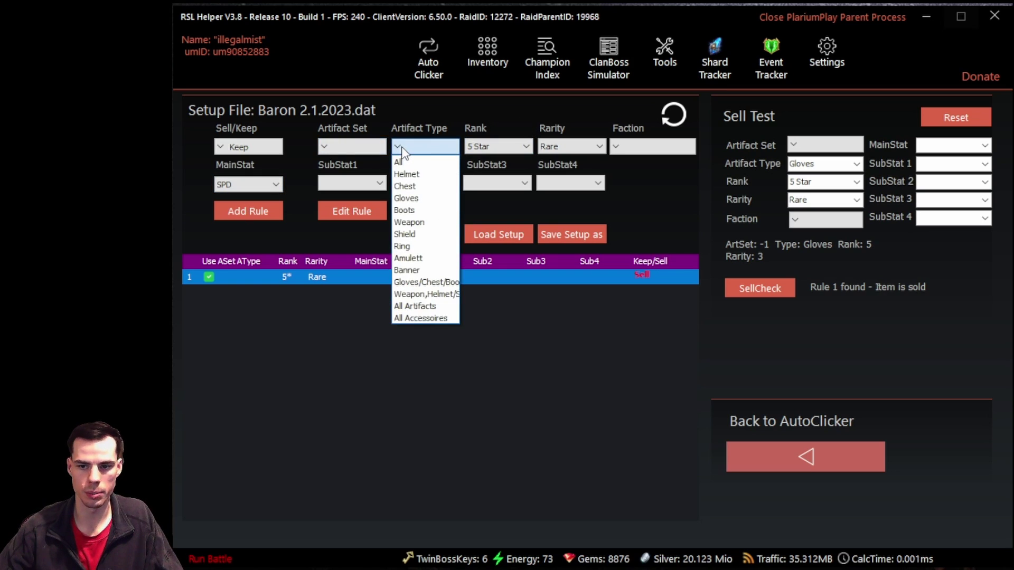
click(407, 162)
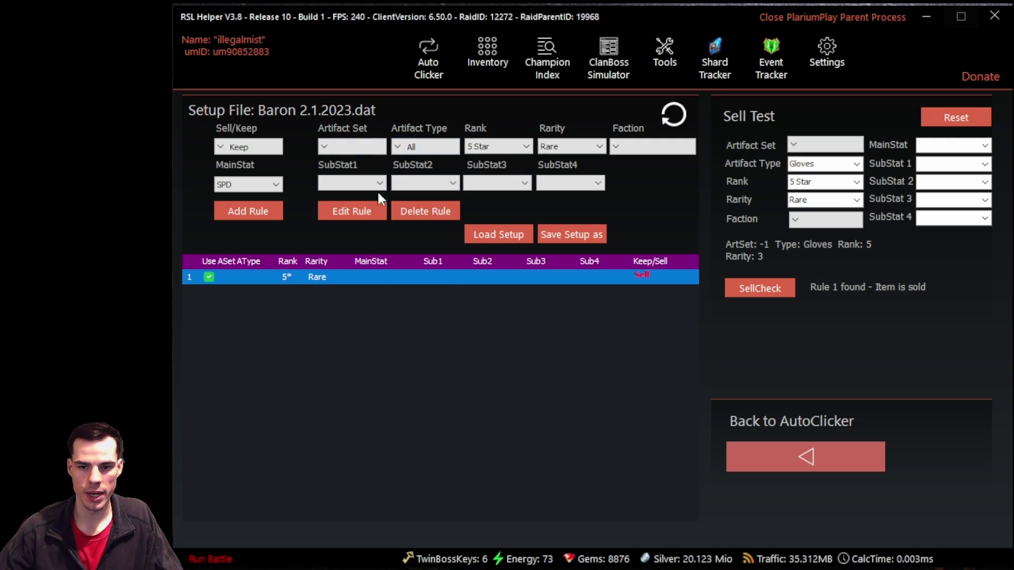
click(248, 213)
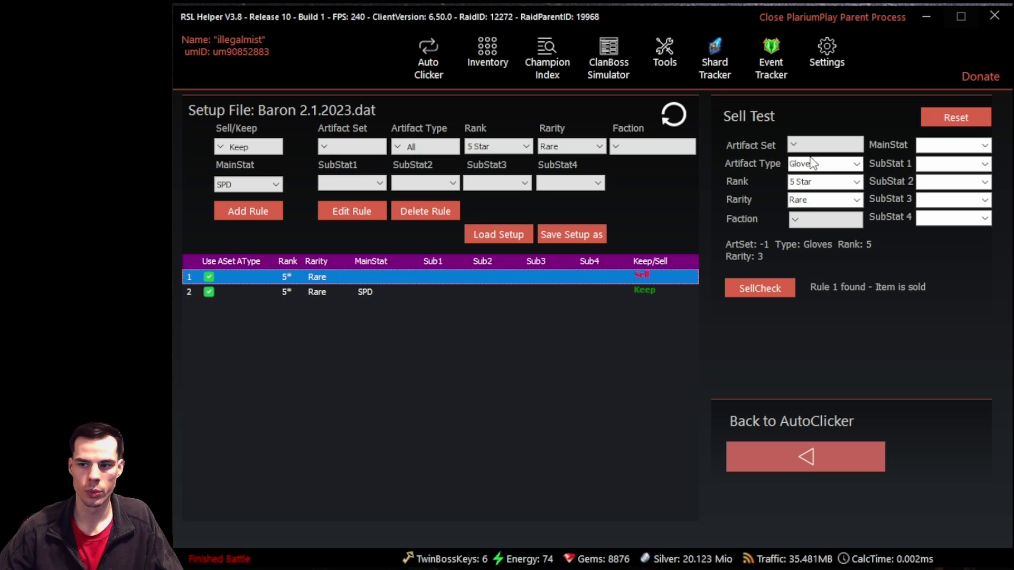
- Sell Test 5 Star Rare Boots with SPD main stat; rule 1 still sells them
click(856, 165)
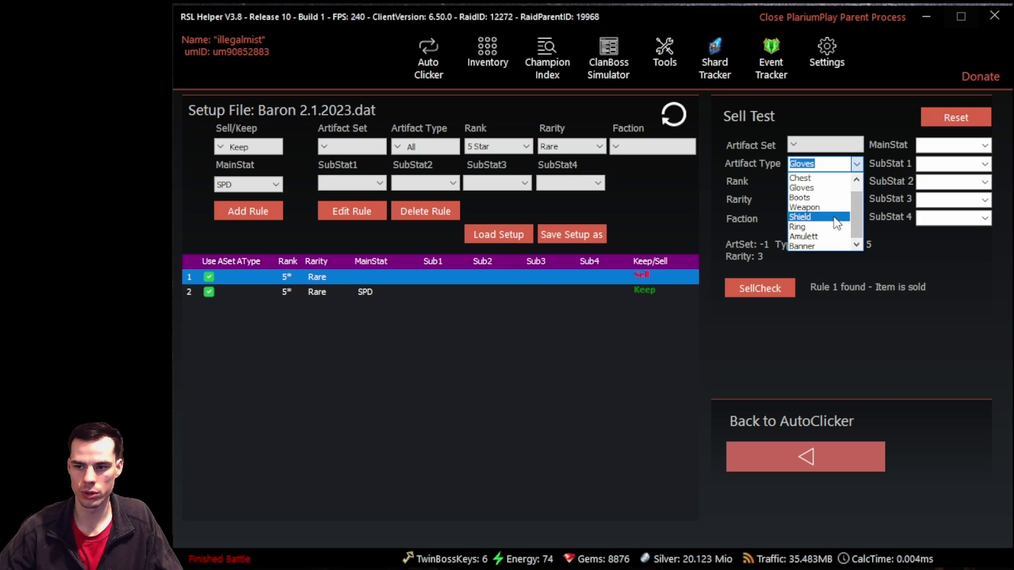
click(827, 205)
click(985, 145)
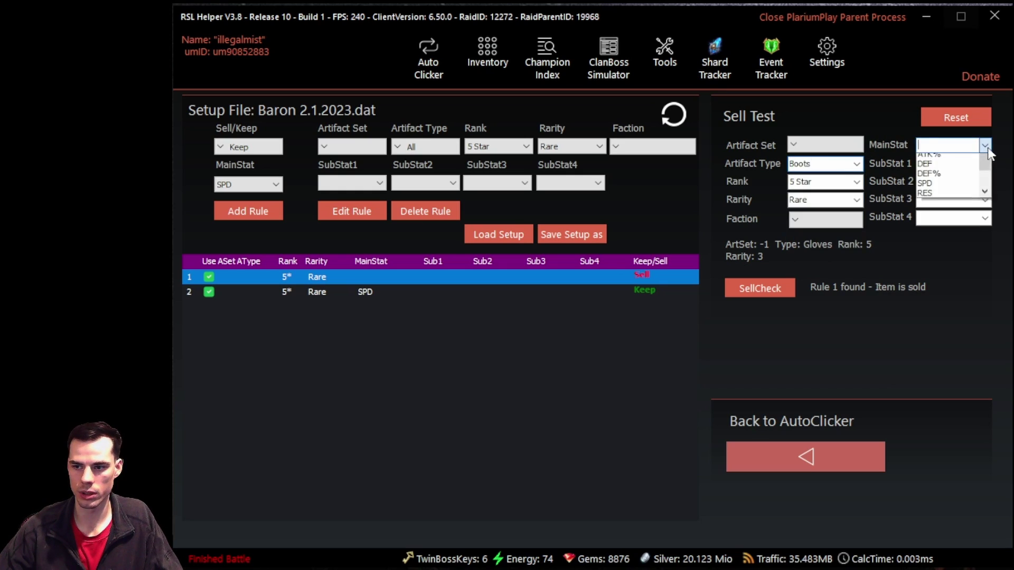
click(945, 218)
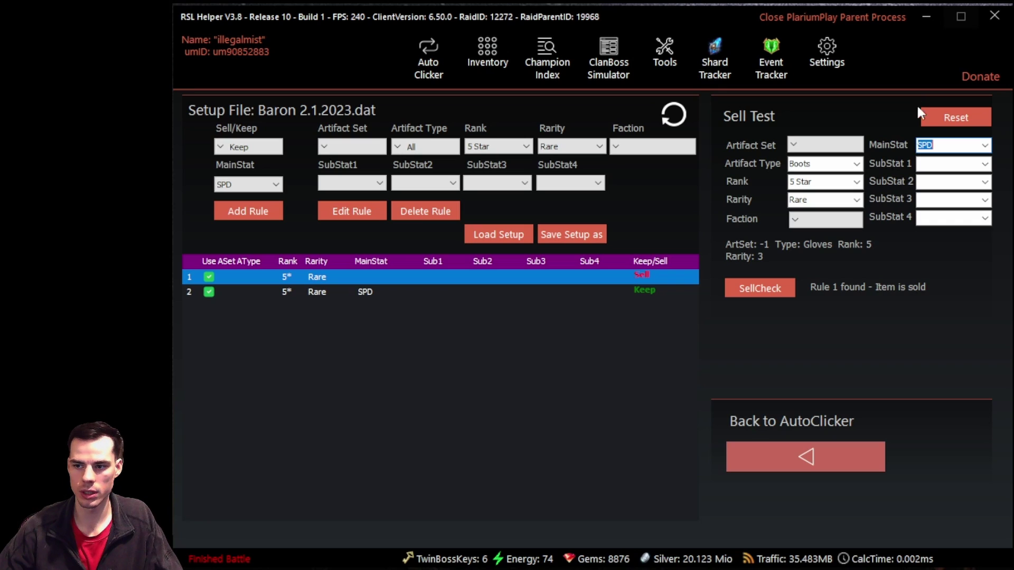
click(767, 299)
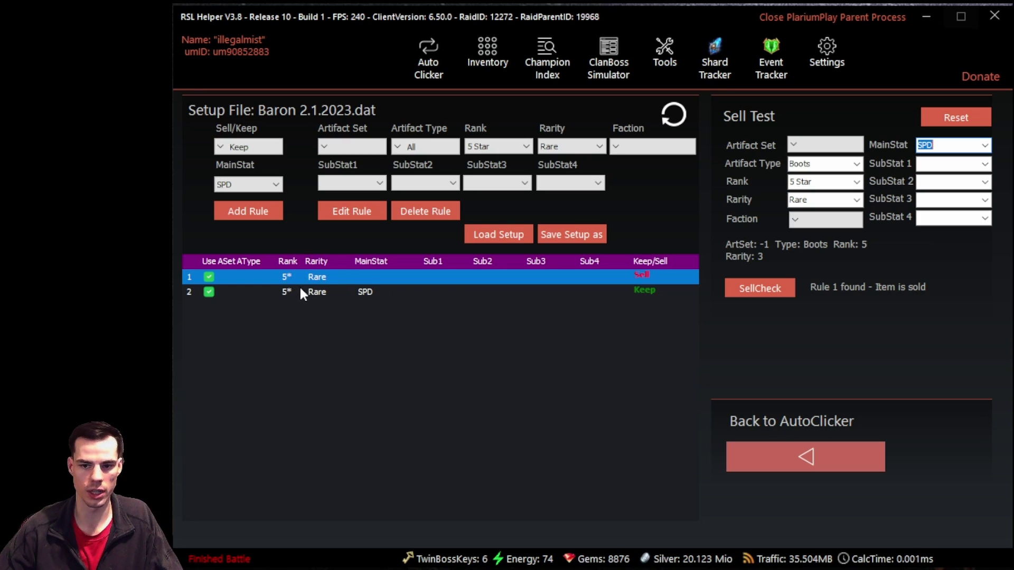
- Raise the SPD Keep rule to first priority and confirm the SPD Boots are now kept
click(321, 291)
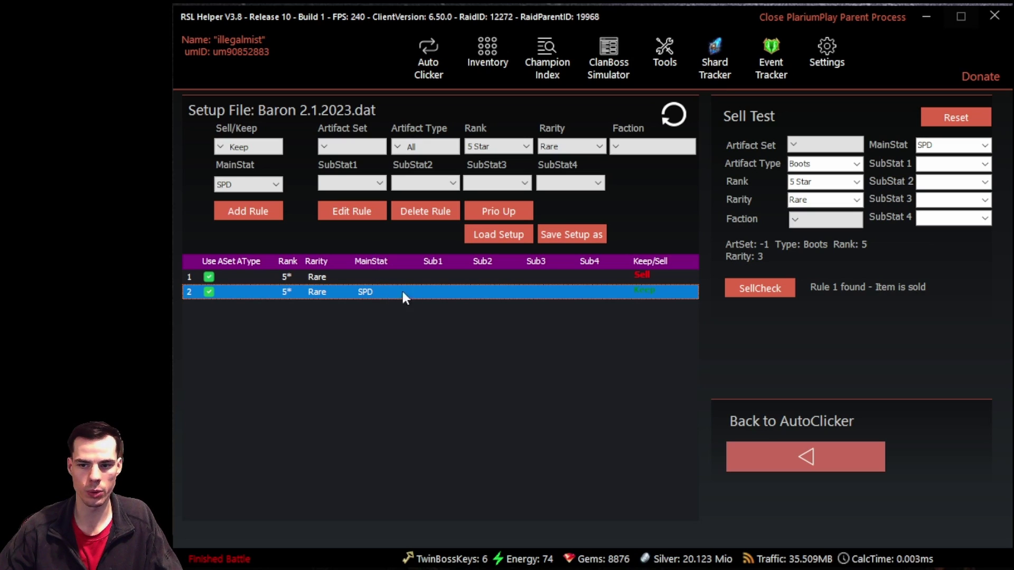
click(500, 212)
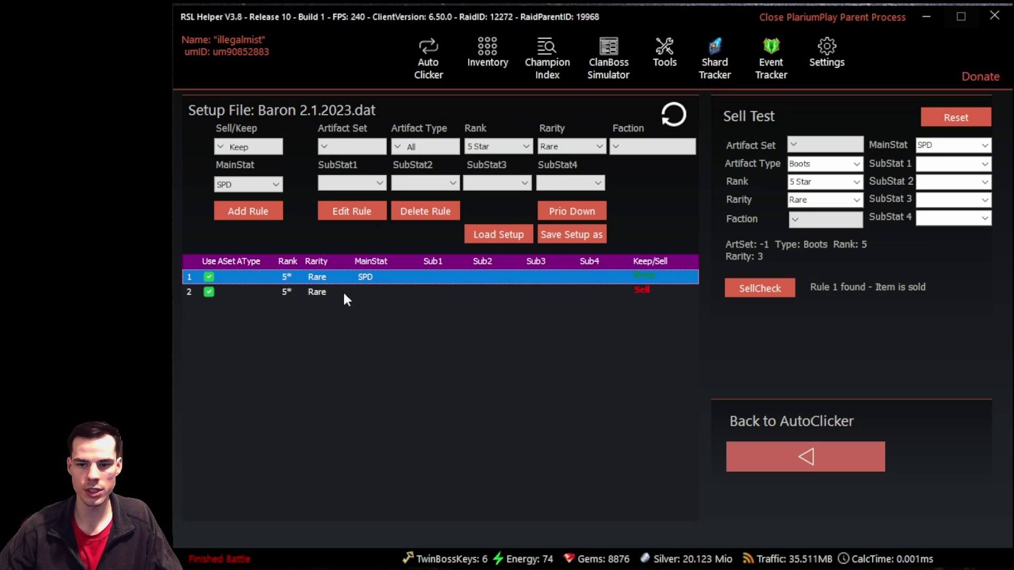
click(575, 215)
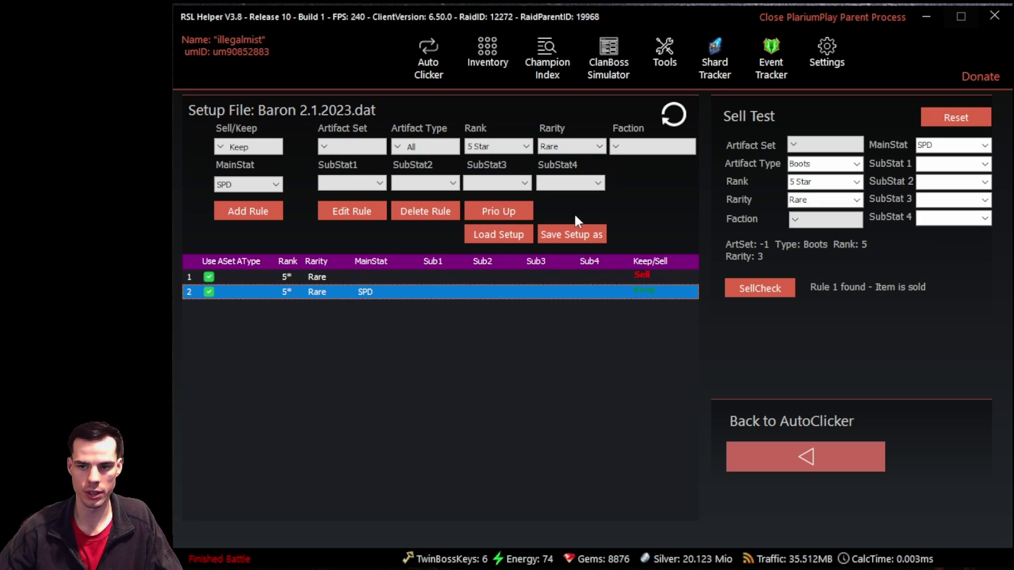
click(508, 216)
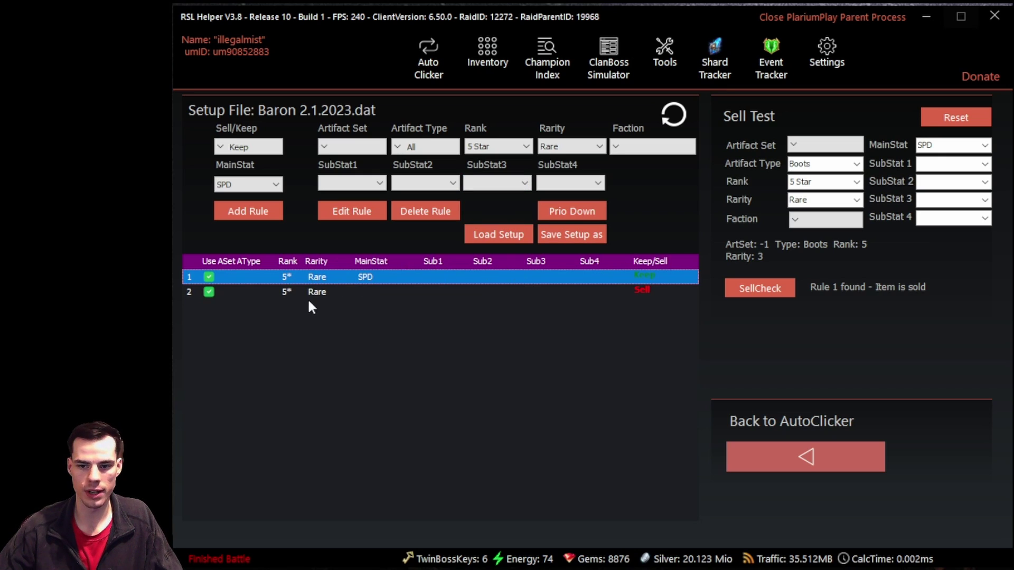
click(762, 292)
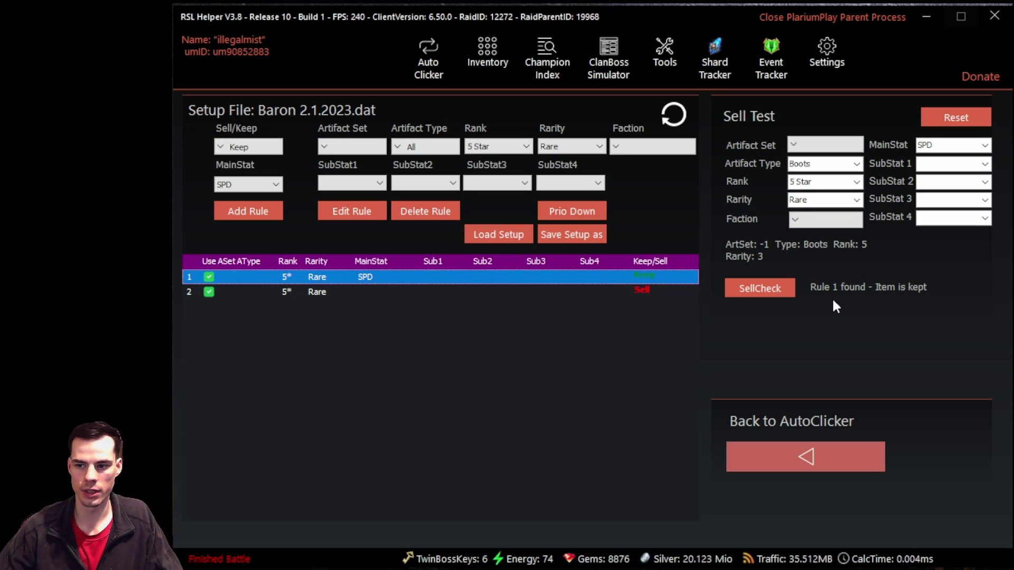